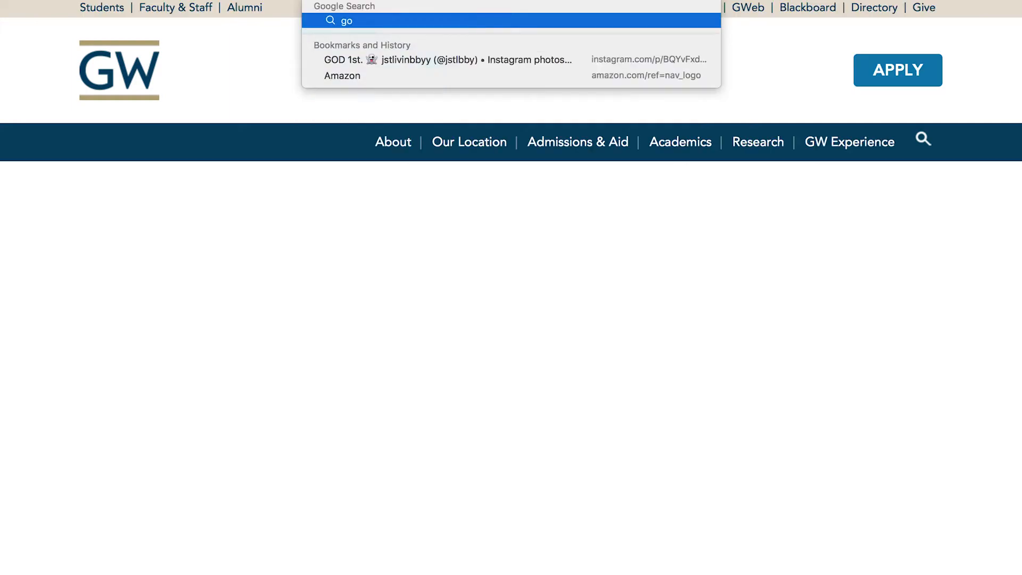
# Open go.gwu.edu/orgsync and sign in with the Campus ID.
pyautogui.write('edu/orgsync')
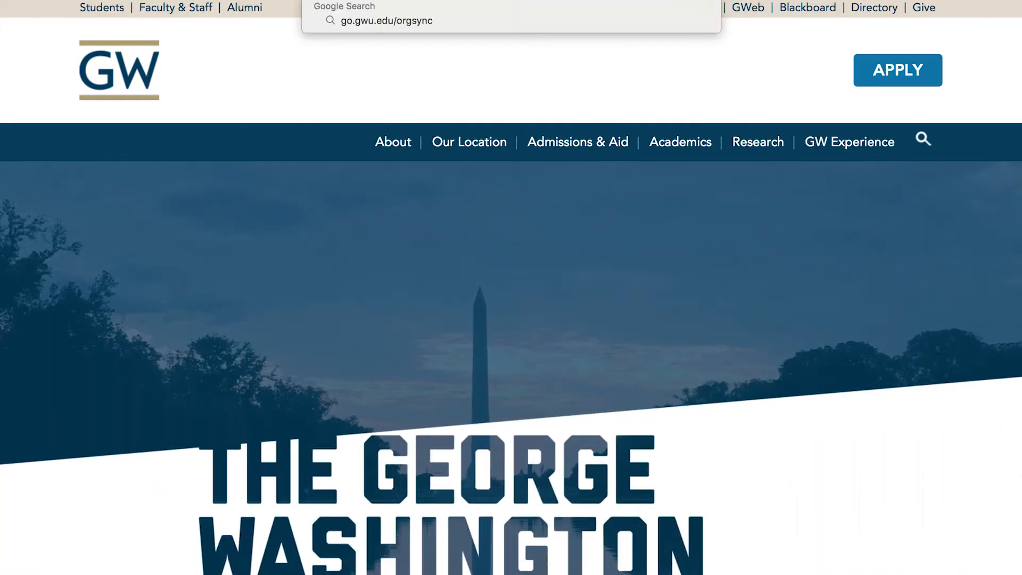
pyautogui.press('Return')
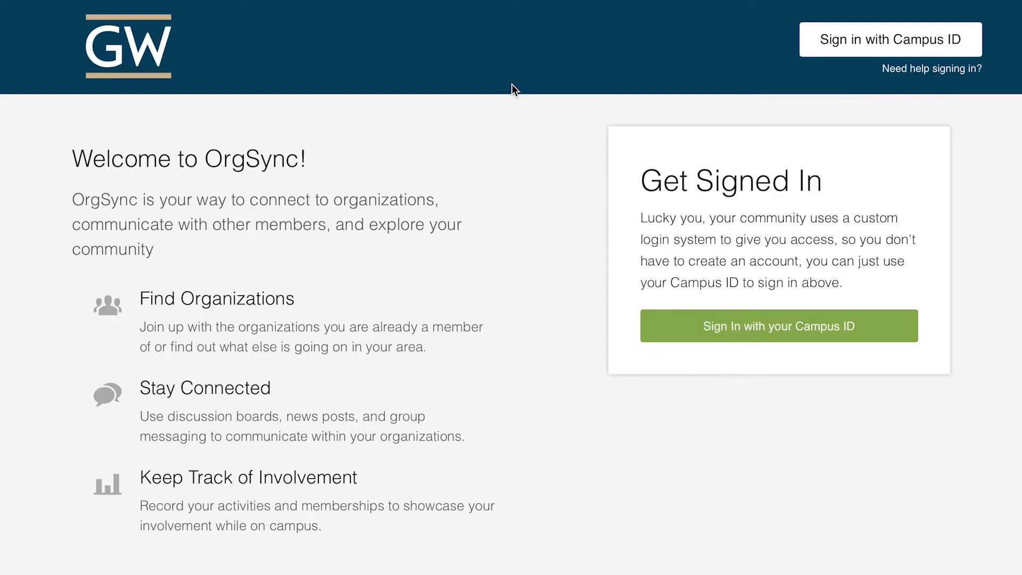
pyautogui.click(740, 338)
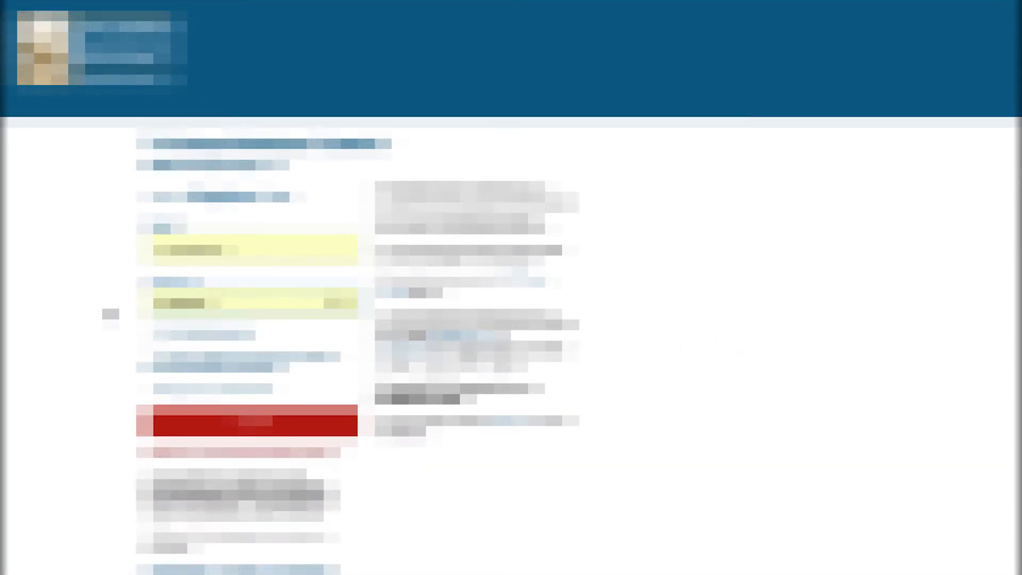
pyautogui.click(247, 426)
pyautogui.click(559, 538)
pyautogui.click(708, 537)
pyautogui.scroll(-10, 707, 539)
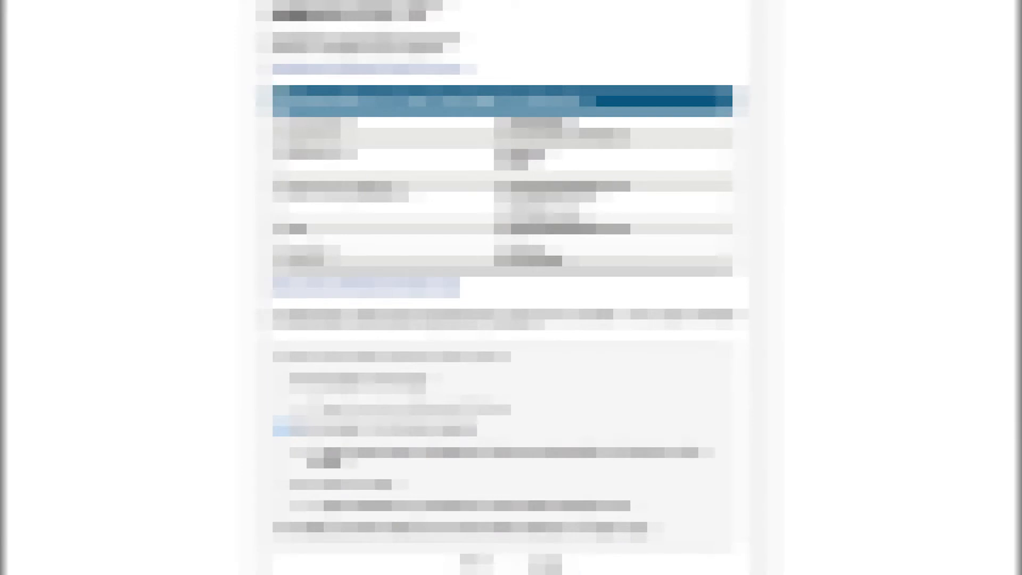
pyautogui.click(548, 569)
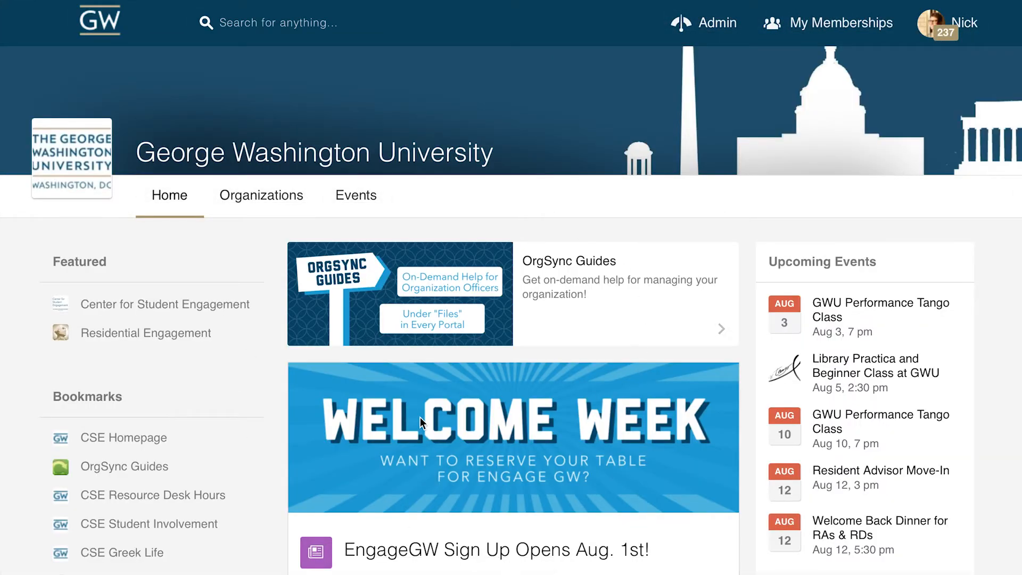
# Go to the Potomac House organization from the memberships and open the budgets in its treasury.
pyautogui.click(829, 30)
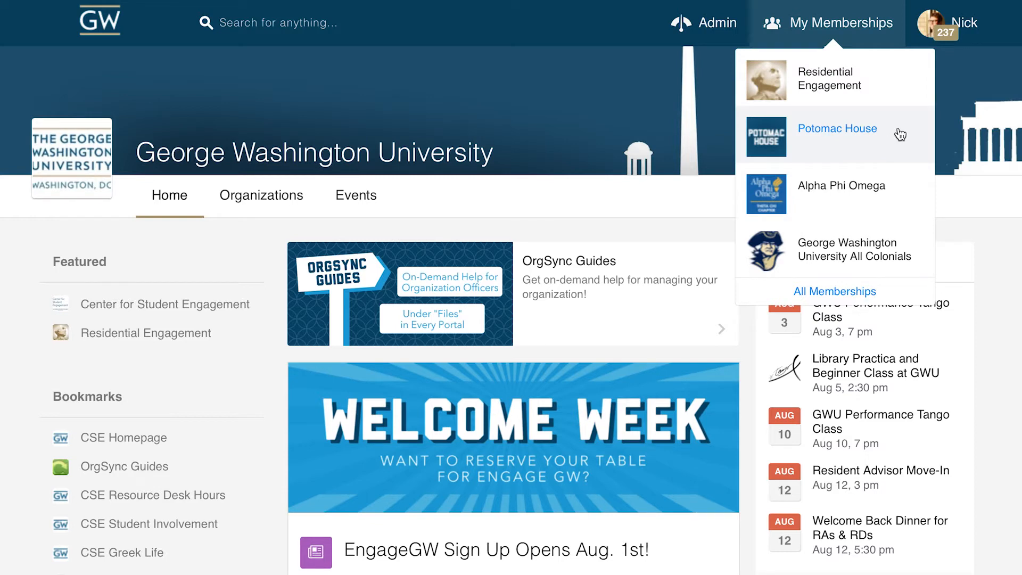
pyautogui.click(858, 133)
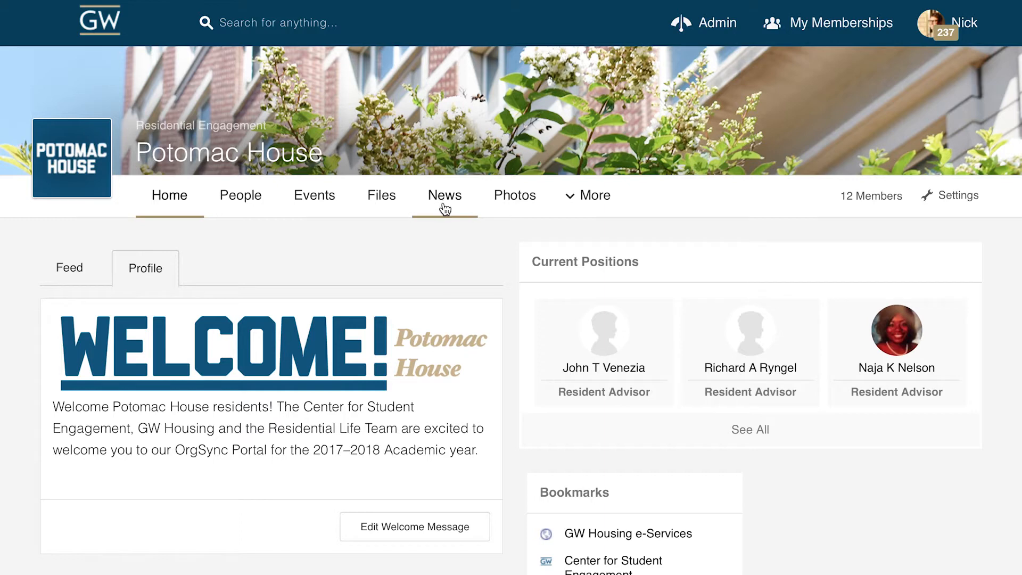
pyautogui.moveTo(581, 202)
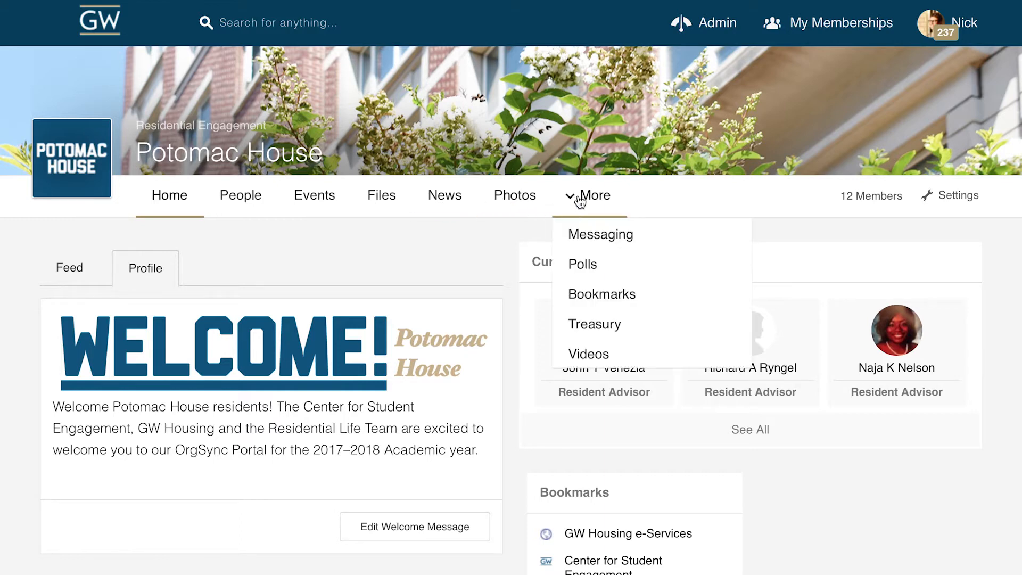
pyautogui.click(589, 332)
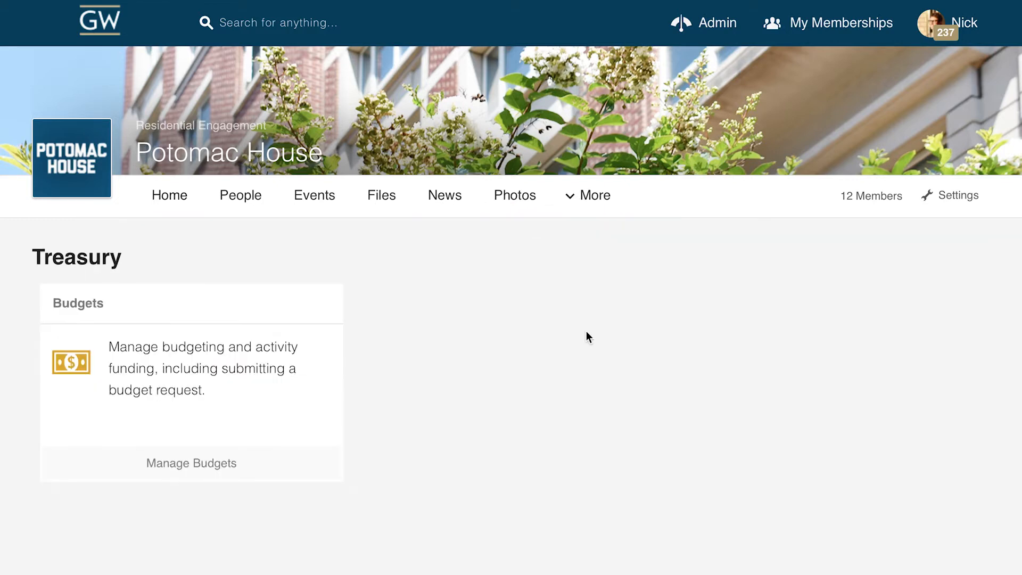
pyautogui.click(278, 462)
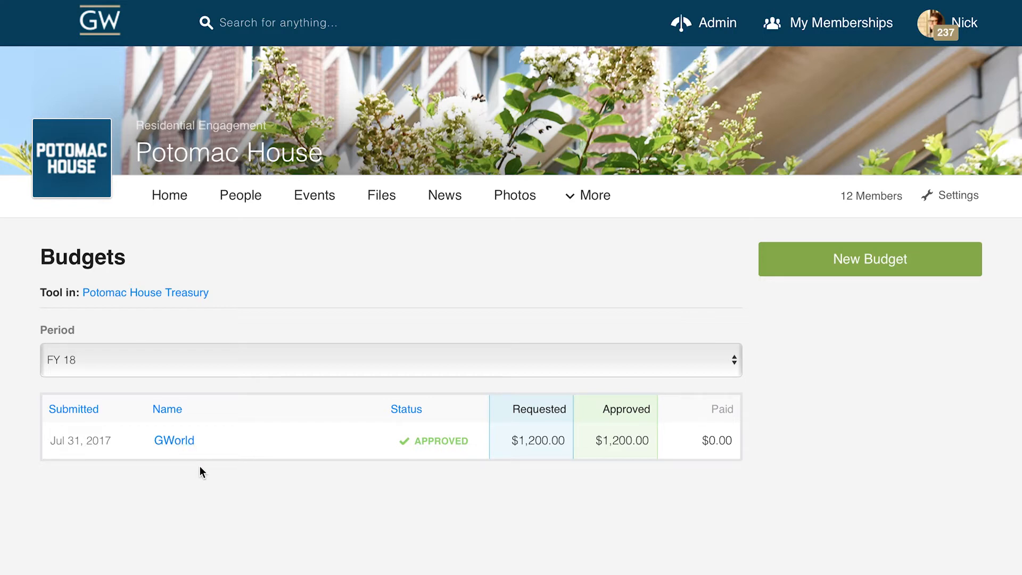
# Open the approved GWorld budget for FY 18 and view its GWorld item under CSE - Residential Engagement.
pyautogui.click(181, 443)
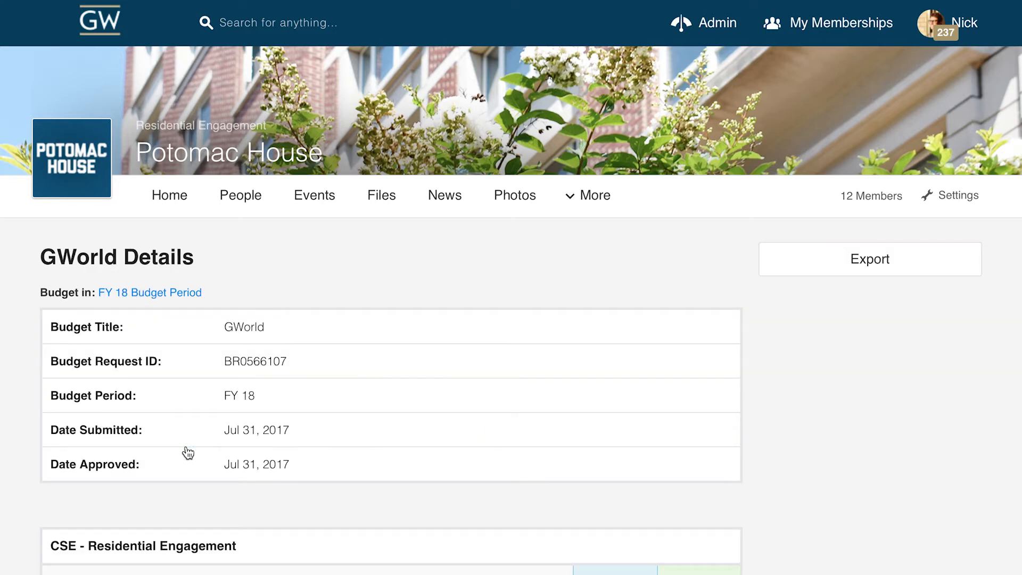
pyautogui.scroll(-7, 188, 453)
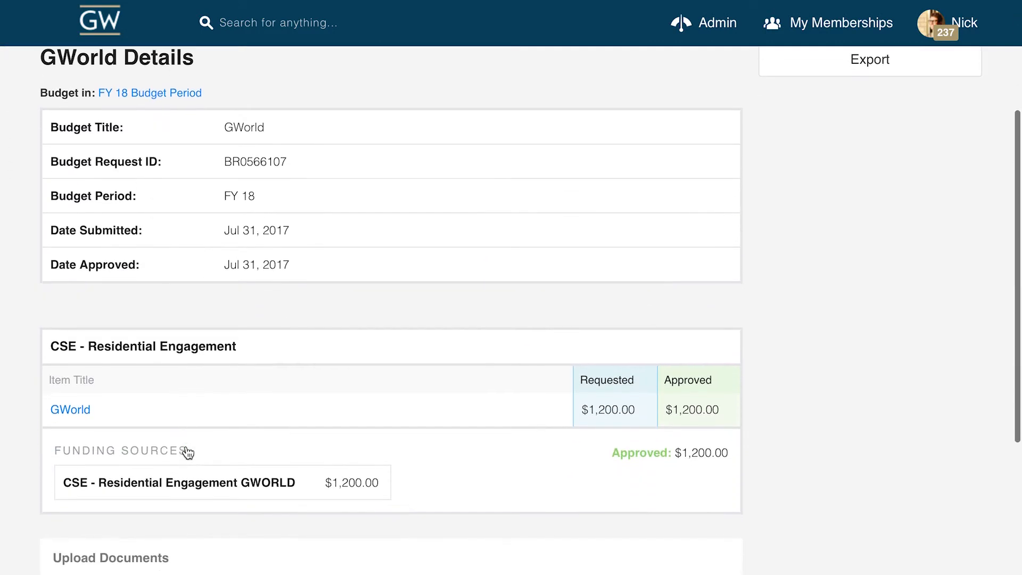
pyautogui.scroll(3, 188, 453)
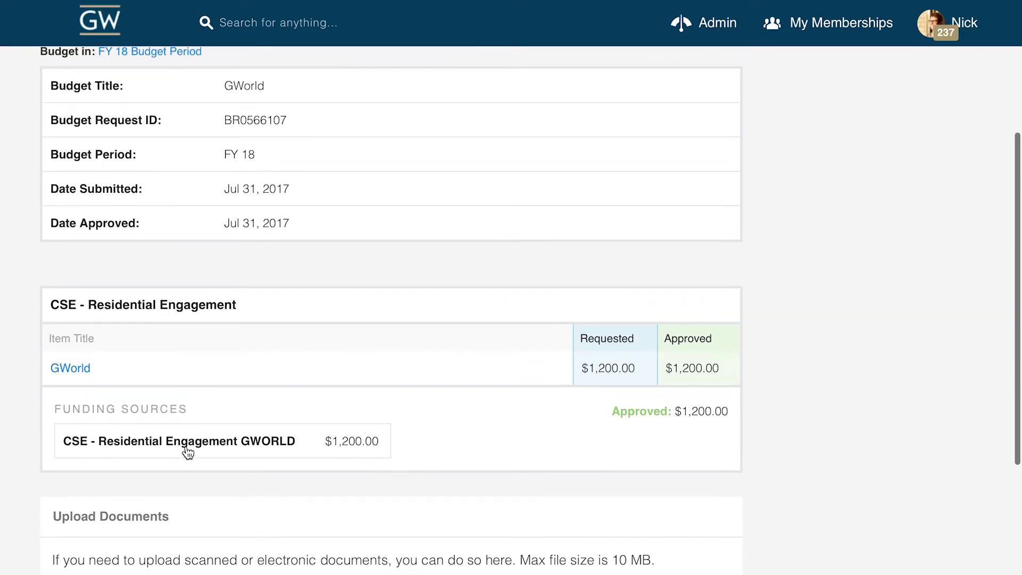
pyautogui.click(78, 375)
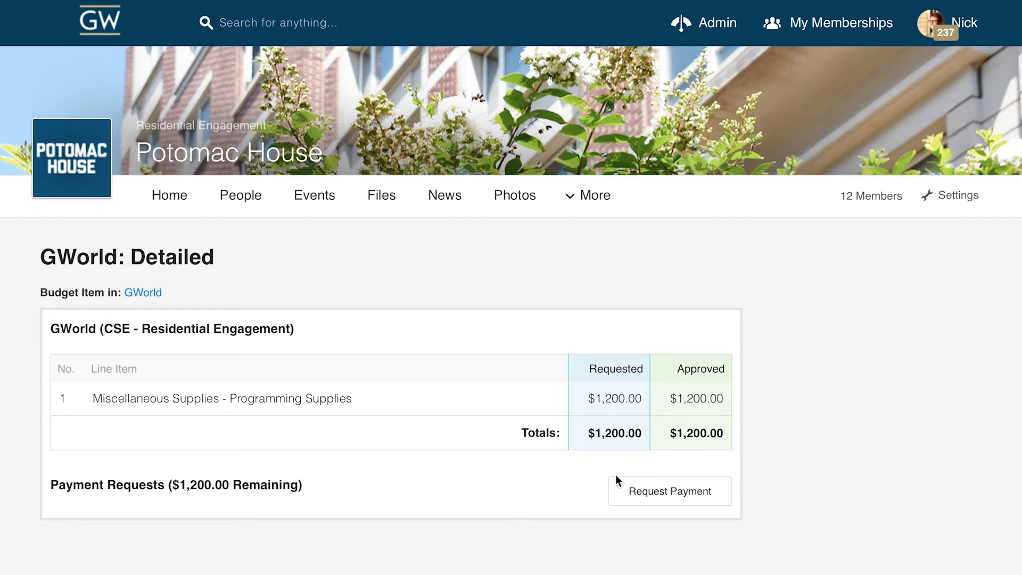
# Create a new payment request titled "Test Event" with the payment type GWorld Card - CSE Only.
pyautogui.click(647, 493)
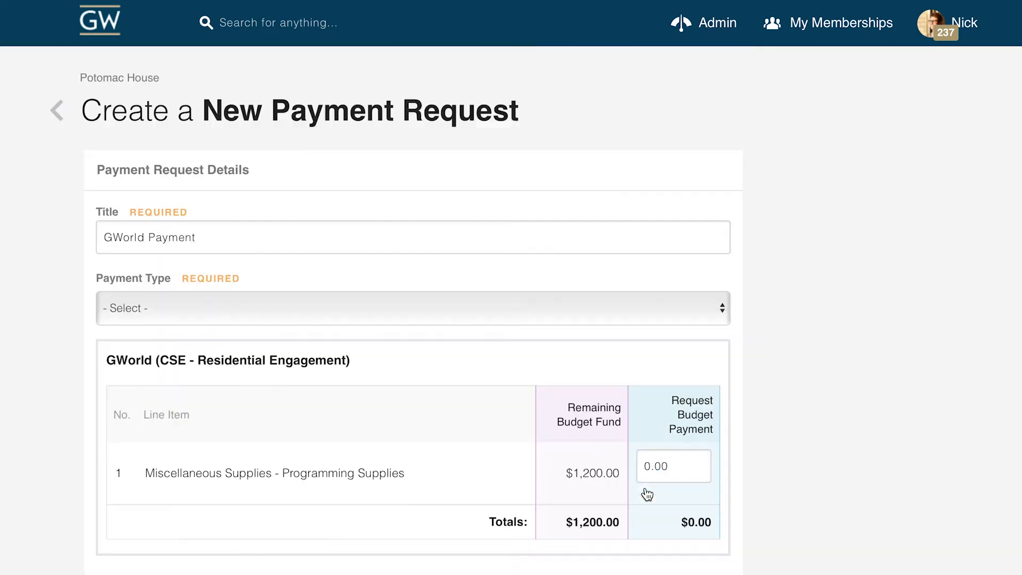
pyautogui.tripleClick(277, 237)
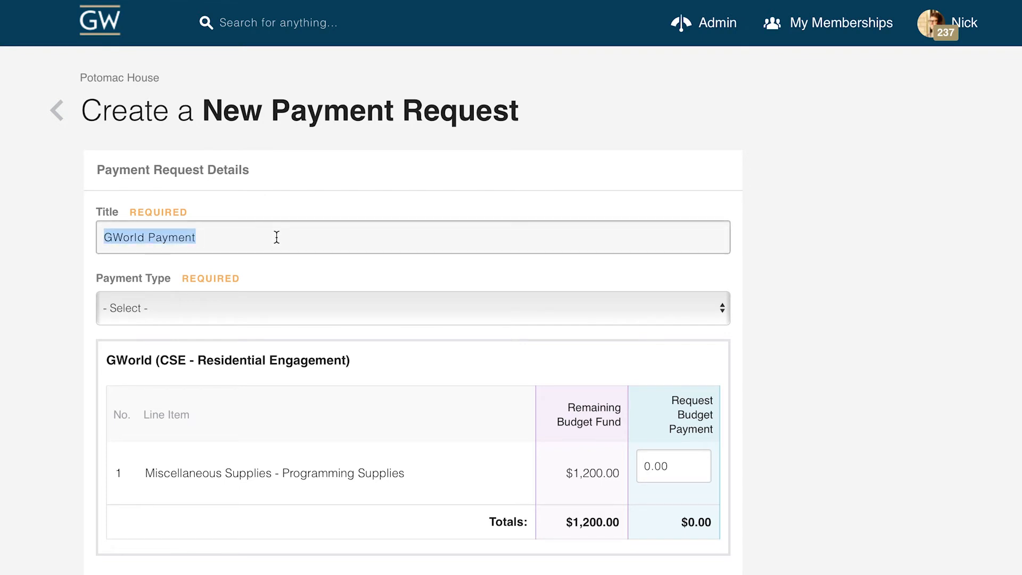
pyautogui.press('BackSpace')
pyautogui.write('Test Event')
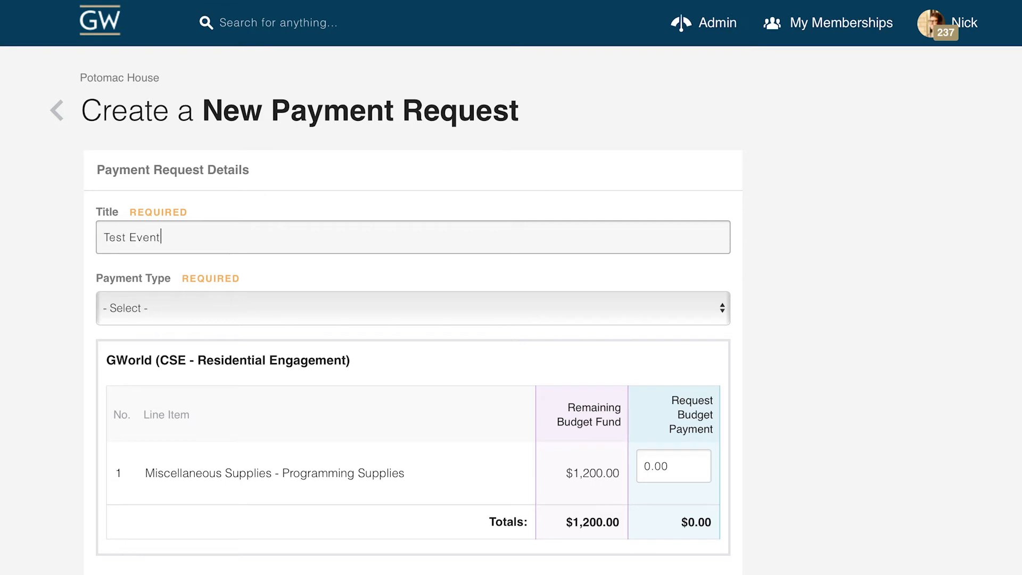
pyautogui.click(266, 302)
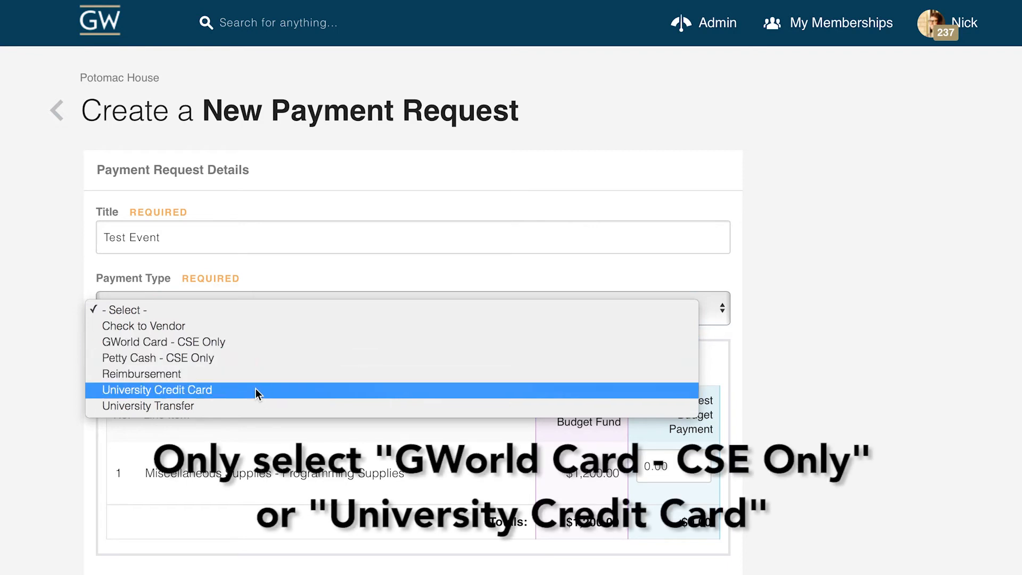
pyautogui.click(252, 346)
# Enter "Potomac Floor 4" as the RA floor in the CSE GWorld Card Request.
pyautogui.scroll(-3, 472, 373)
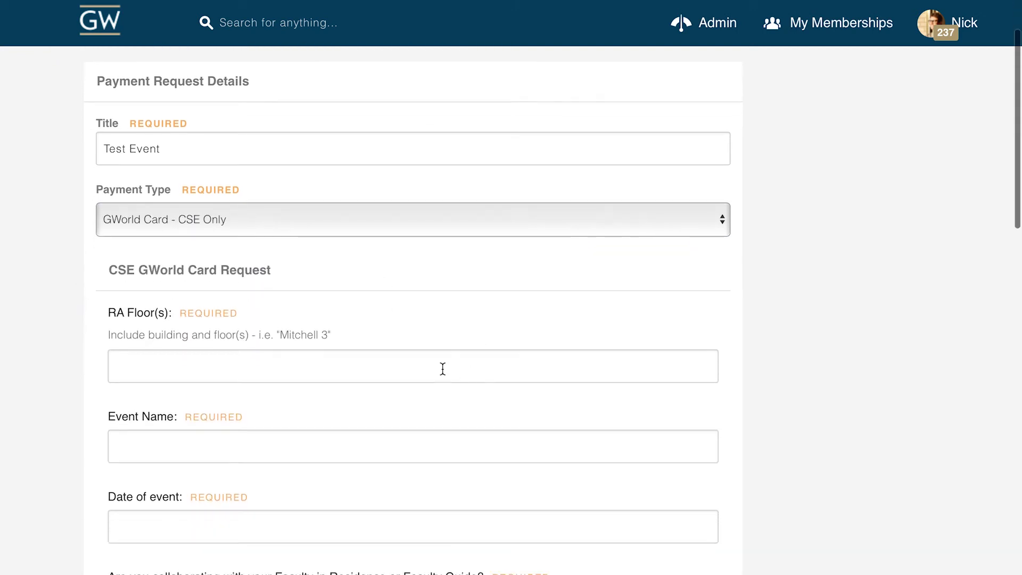
pyautogui.click(432, 367)
pyautogui.scroll(-9, 432, 367)
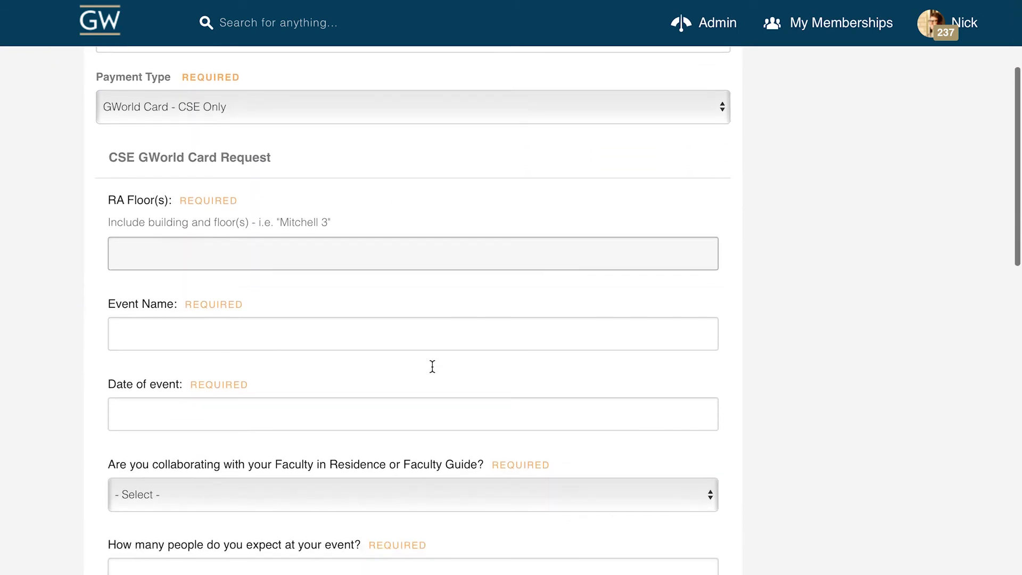
pyautogui.scroll(6, 432, 367)
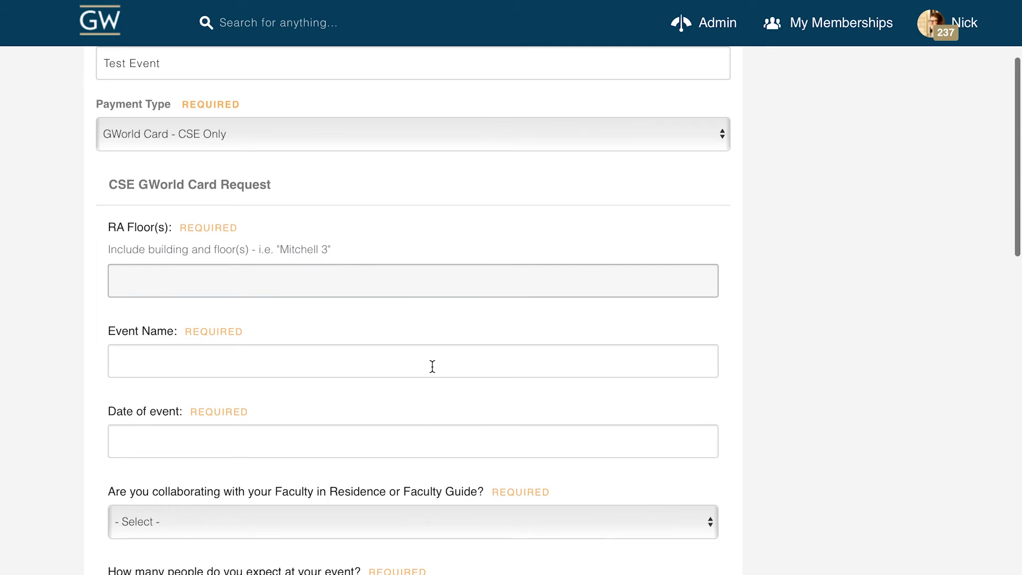
pyautogui.write('Potomac Floor 4')
# Name the event "Test Event" and set its date to Aug 10, 2017.
pyautogui.click(320, 353)
pyautogui.scroll(-2, 319, 349)
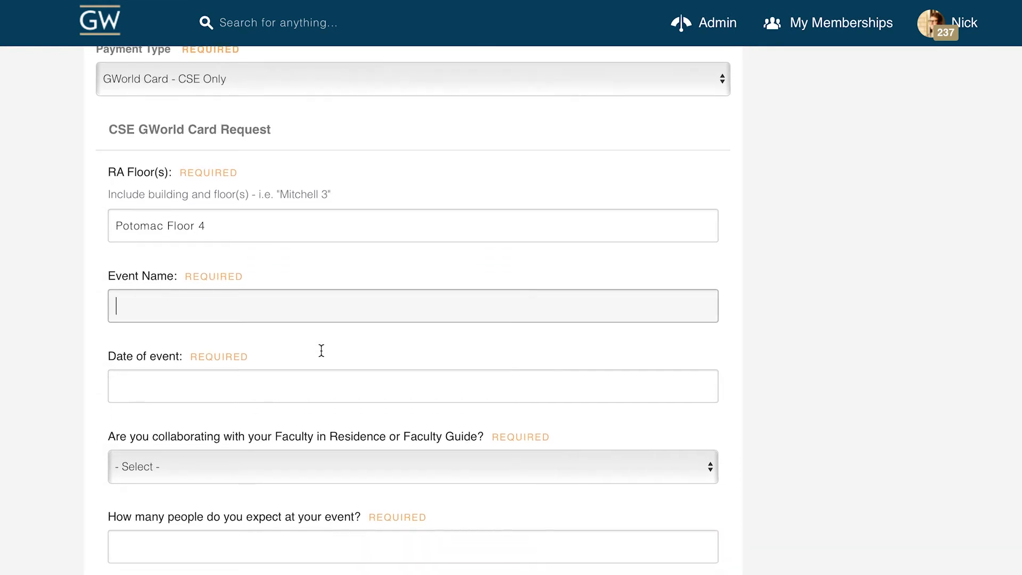
pyautogui.write('Test Event')
pyautogui.click(283, 388)
pyautogui.scroll(-2, 360, 360)
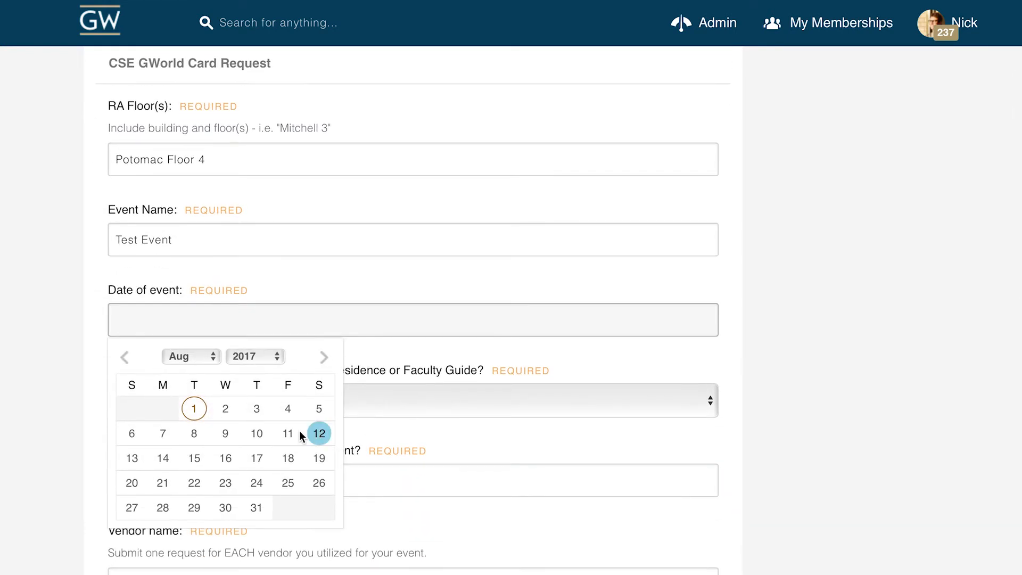
pyautogui.click(257, 434)
# Answer No to collaborating with the Faculty in Residence or Faculty Guide, and enter 10 expected people.
pyautogui.scroll(-1, 208, 400)
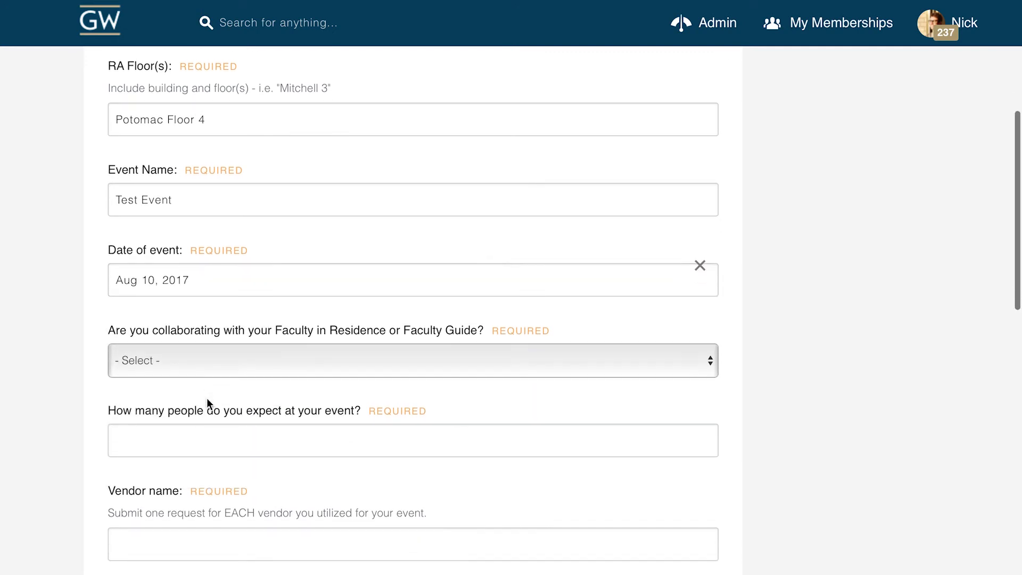
pyautogui.click(215, 365)
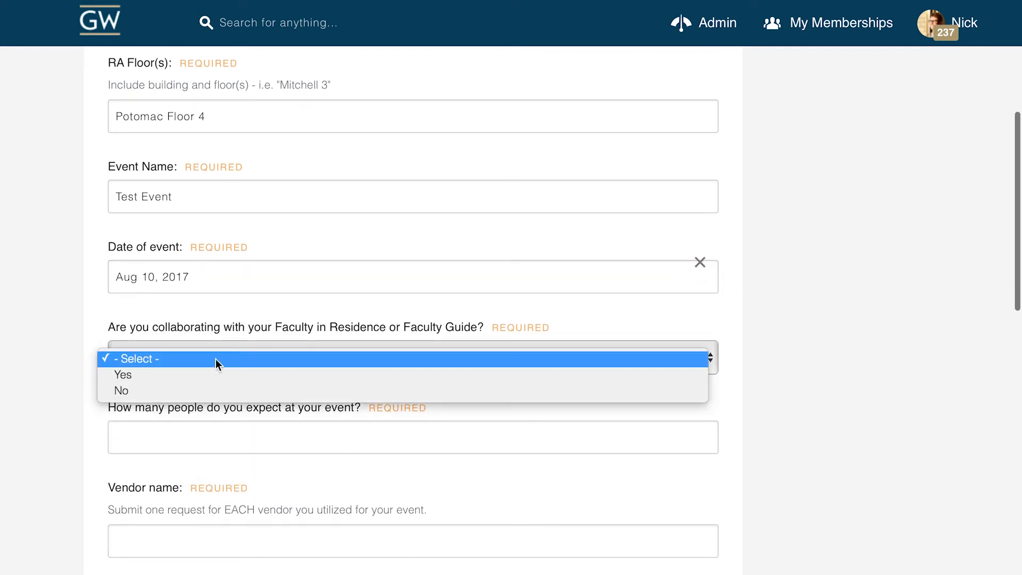
pyautogui.click(212, 391)
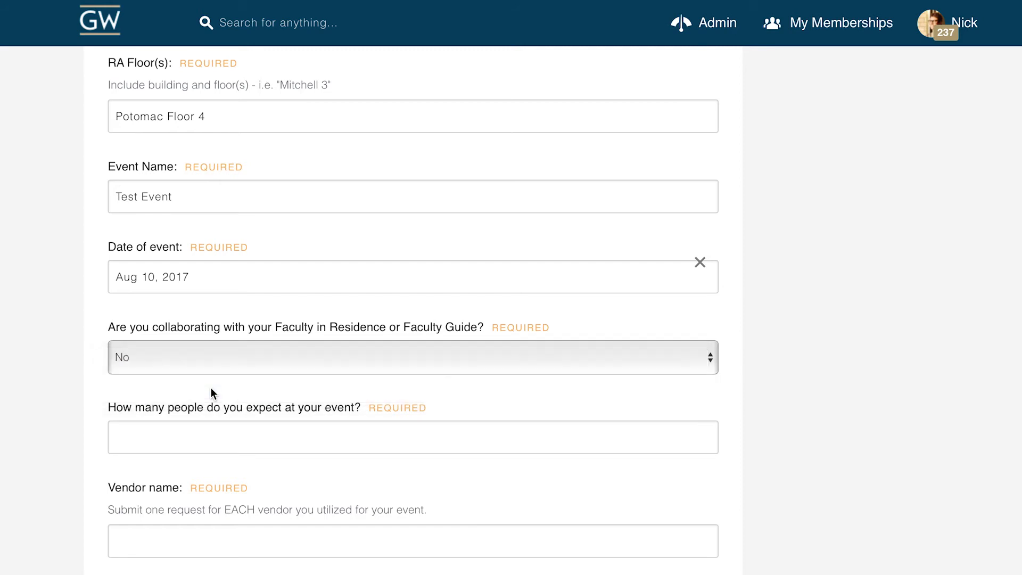
pyautogui.scroll(-1, 213, 392)
pyautogui.click(223, 399)
pyautogui.write('10')
# Enter "Chik fil-A" as the vendor name.
pyautogui.scroll(-3, 242, 400)
pyautogui.click(266, 368)
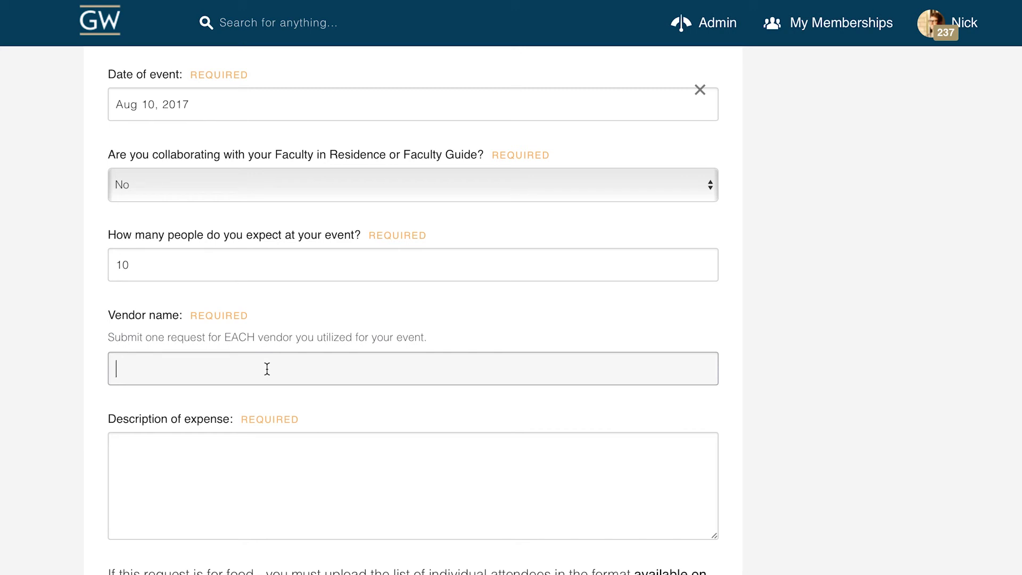
pyautogui.write('Chik fil-A')
# Describe the expense as "Sandwiches, plates, cups, drinks, etc.".
pyautogui.scroll(-2, 219, 404)
pyautogui.click(209, 413)
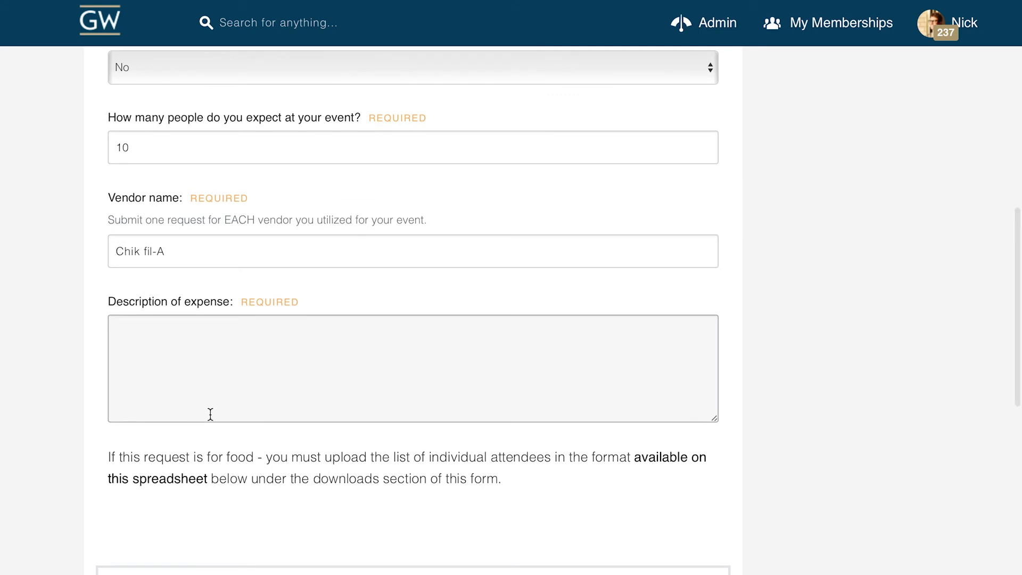
pyautogui.scroll(-1, 193, 367)
pyautogui.scroll(1, 194, 339)
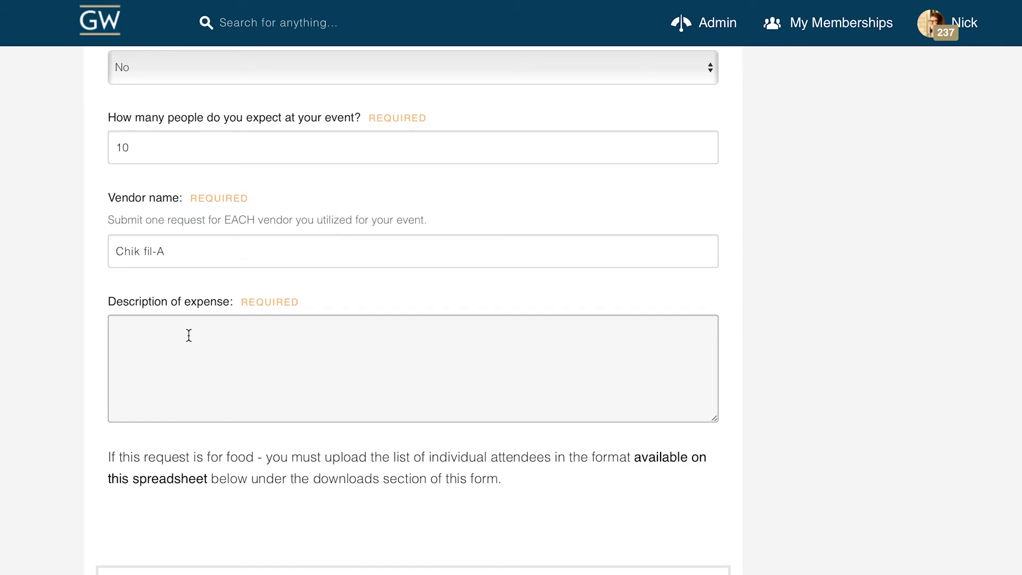
pyautogui.write('Sandwiches, plates, cups, ')
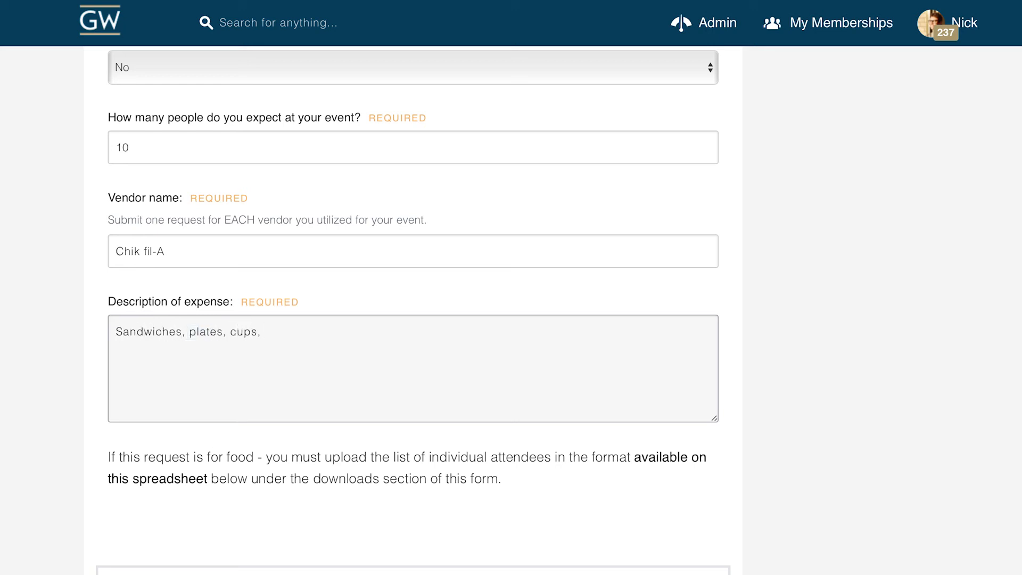
pyautogui.write('drinks, etc.')
# Request a budget payment of 45.00 for the Miscellaneous Supplies - Programming Supplies line item.
pyautogui.scroll(-5, 413, 312)
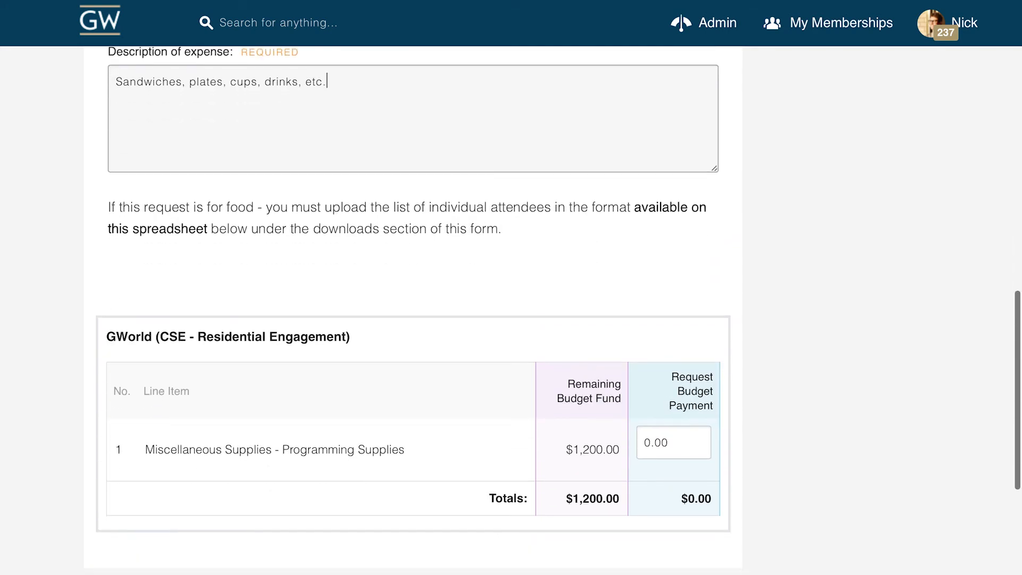
pyautogui.click(658, 395)
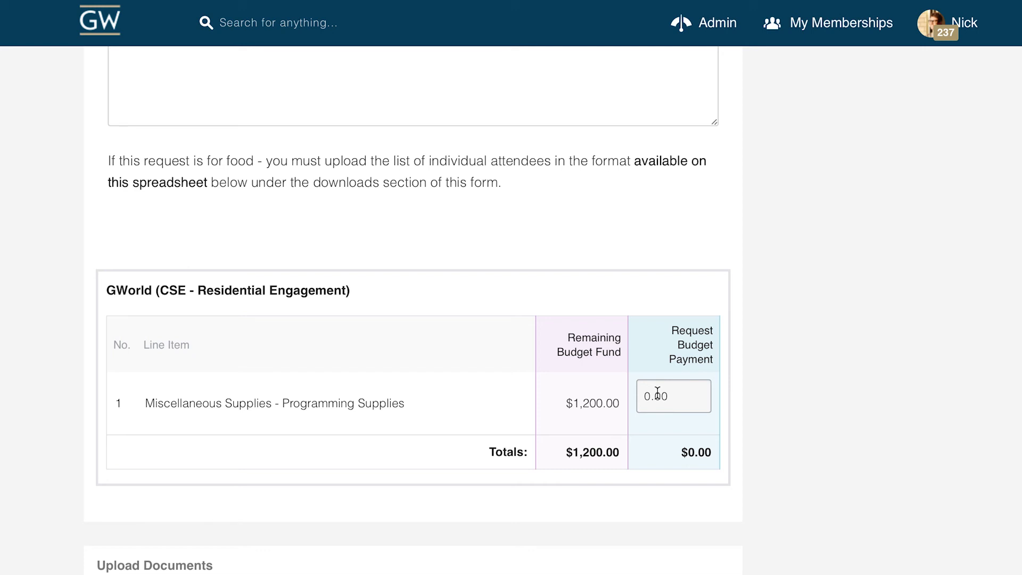
pyautogui.doubleClick(657, 395)
pyautogui.write('45.00')
pyautogui.click(797, 411)
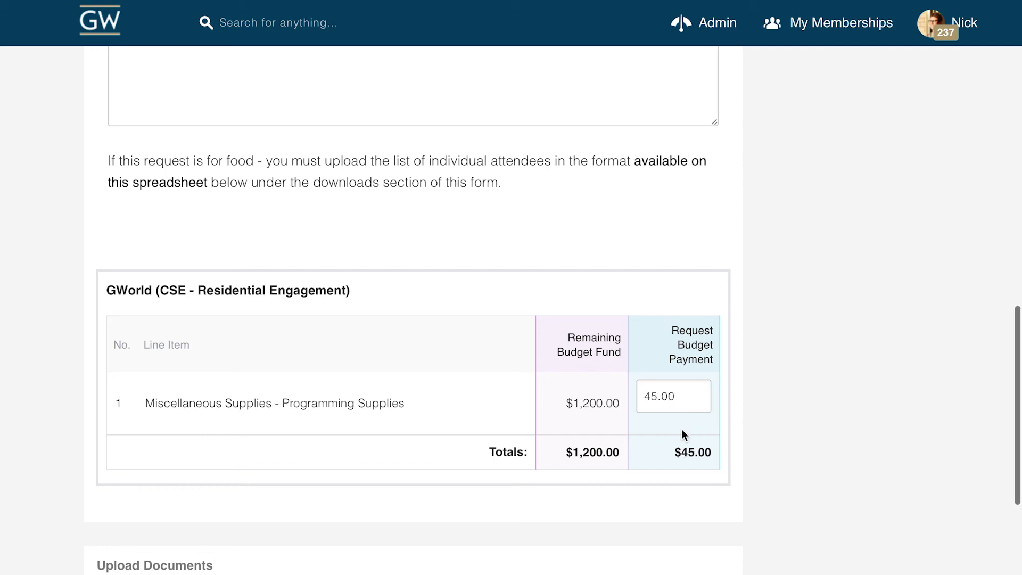
# Submit the payment request without documents or comments and check its entry under the GWorld budget item.
pyautogui.scroll(-1, 682, 429)
pyautogui.scroll(-5, 682, 429)
pyautogui.scroll(-1, 237, 392)
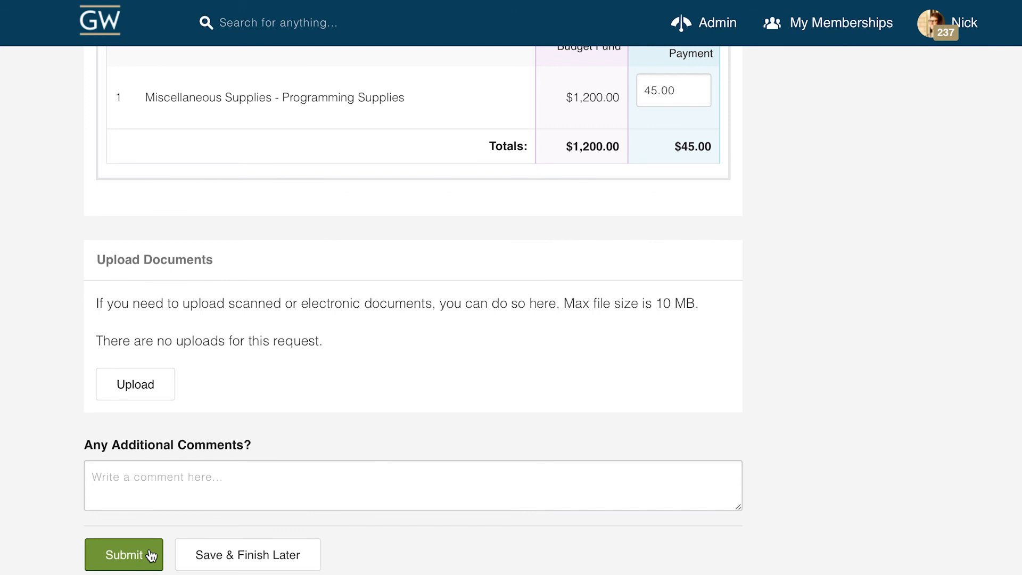
pyautogui.click(124, 555)
pyautogui.scroll(-1, 151, 555)
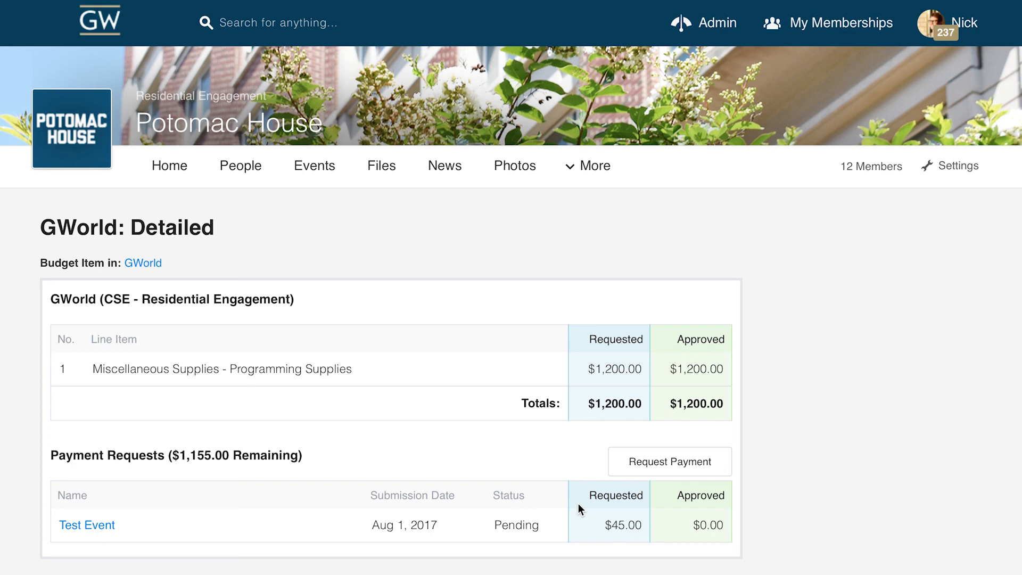
pyautogui.scroll(-1, 578, 503)
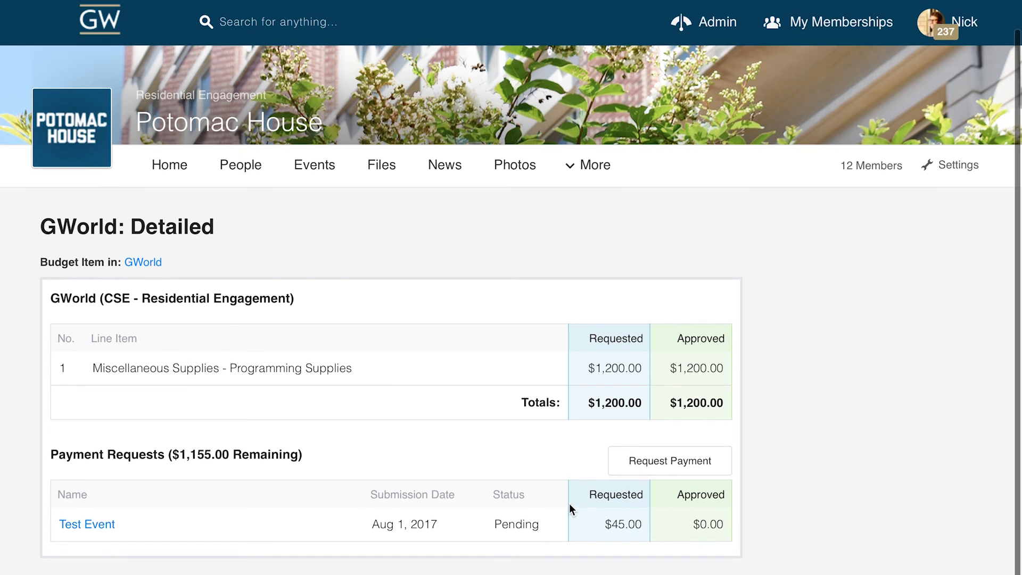